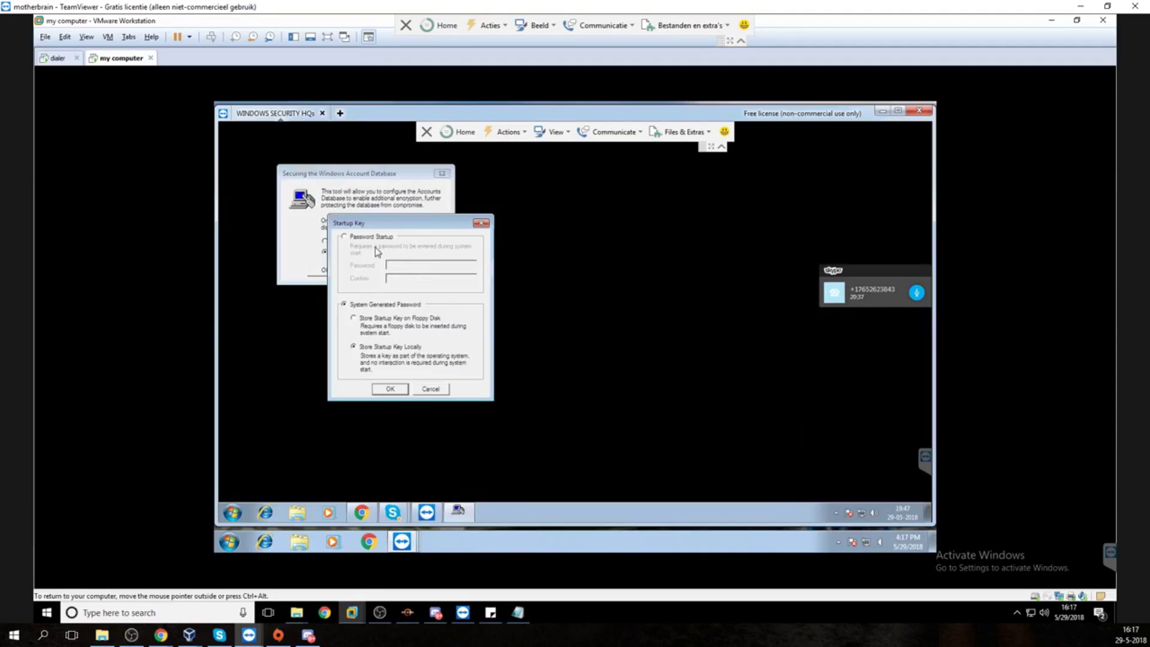
# - Choose Password Startup in the Startup Key dialog so the Password and Confirm fields become enabled
pyautogui.click(353, 239)
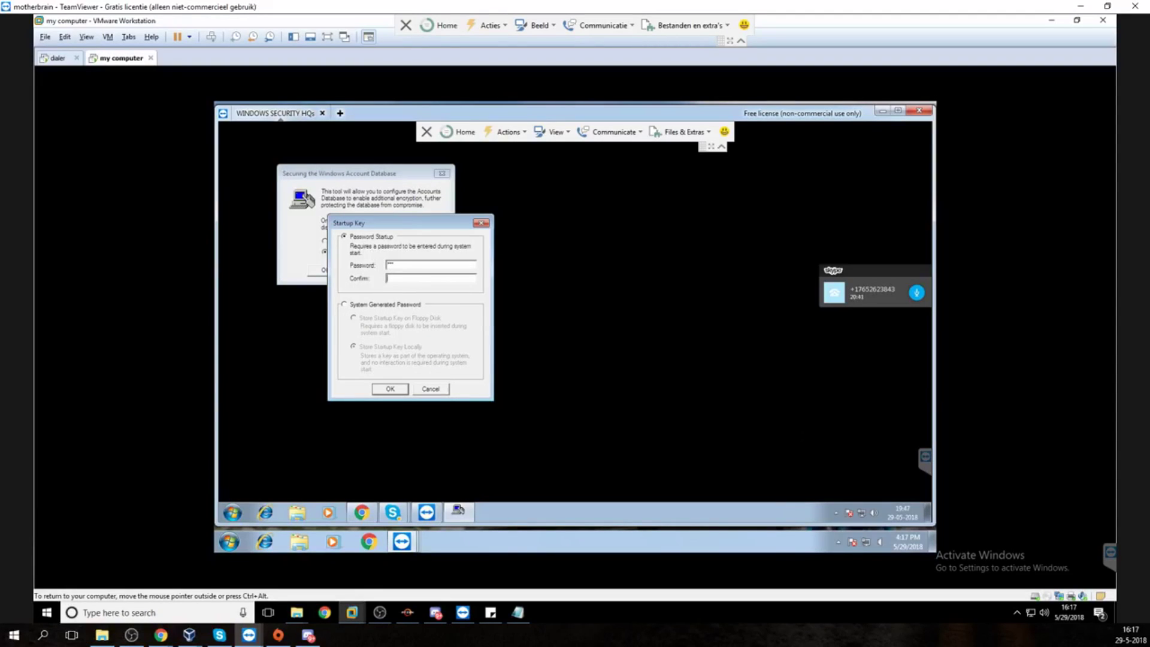
# - Re-enter the startup password in the Confirm field of the remote Startup Key dialog
pyautogui.write('***')
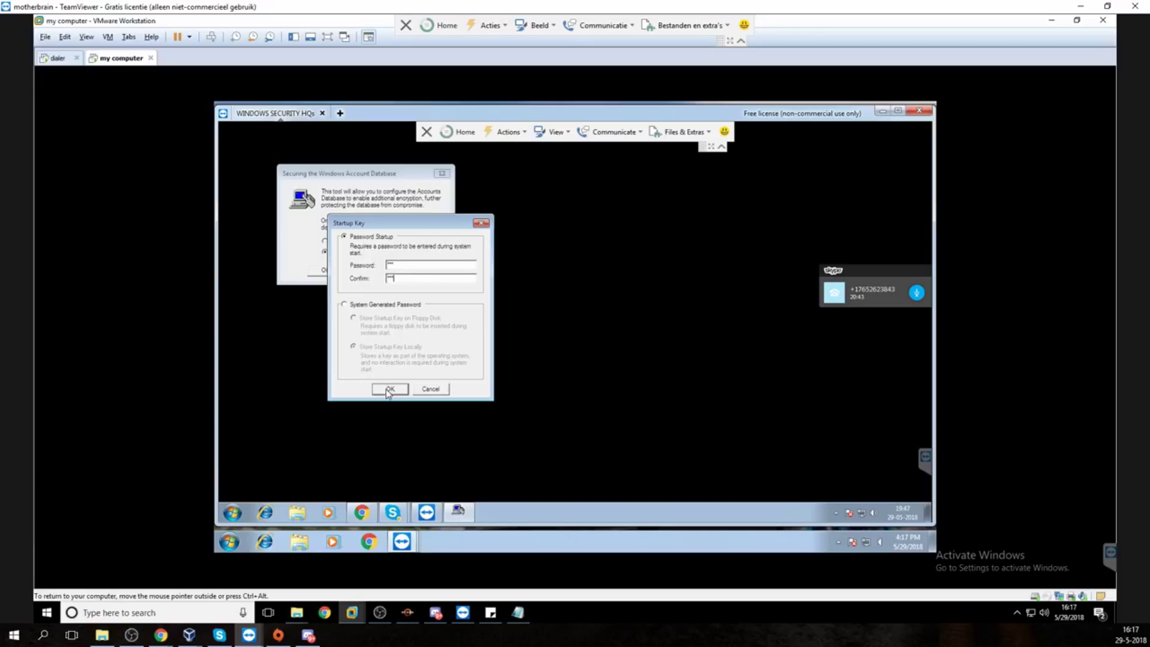
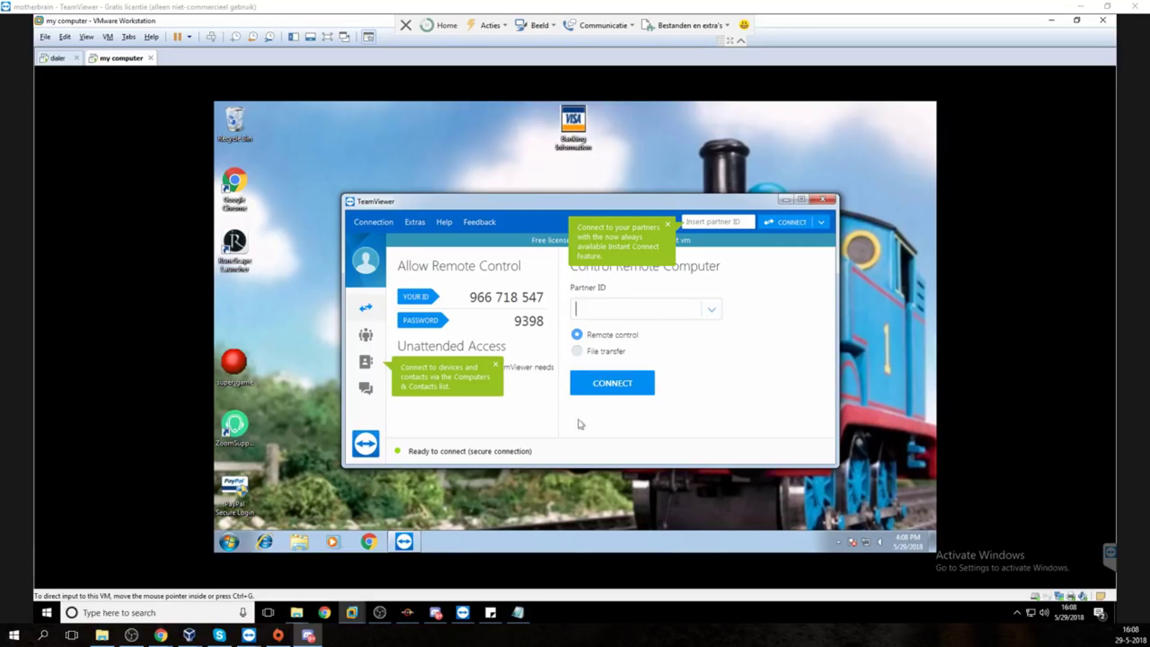
pyautogui.click(673, 309)
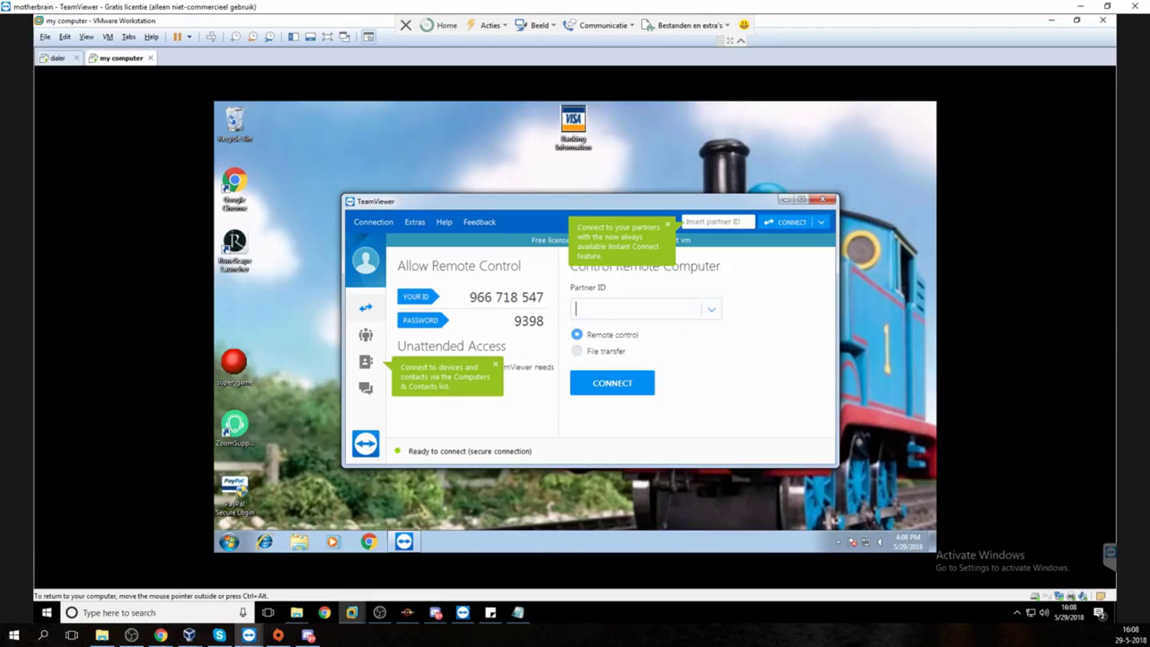
pyautogui.hotkey('ctrl', 'alt')
pyautogui.hotkey('alt', 'Tab')
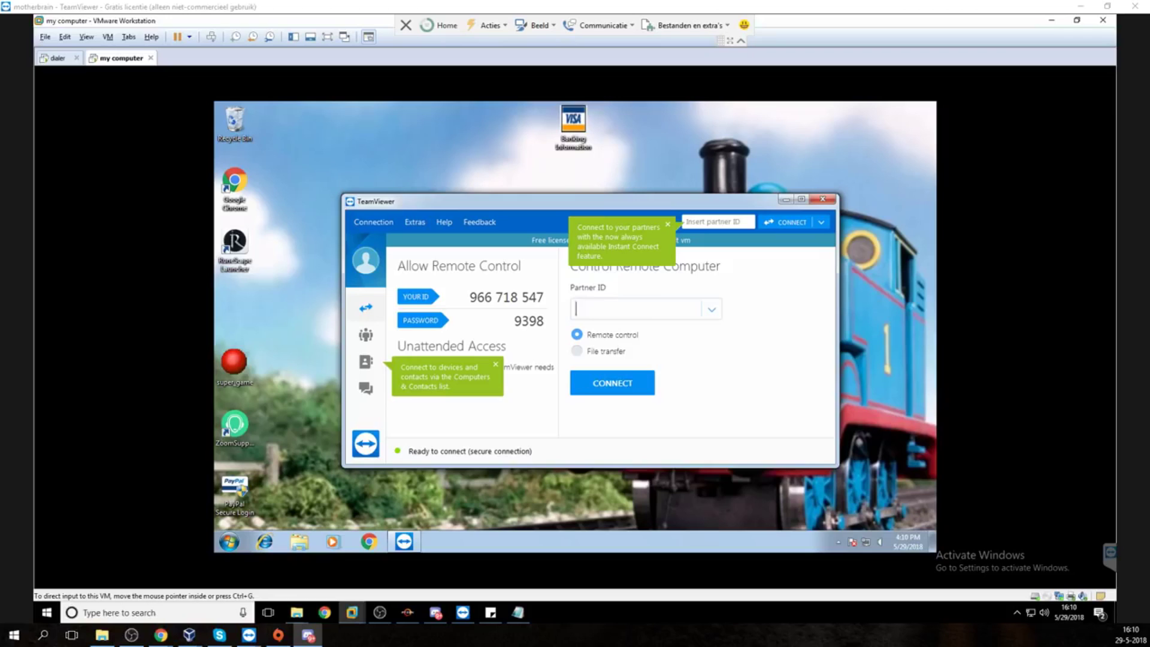
pyautogui.click(639, 310)
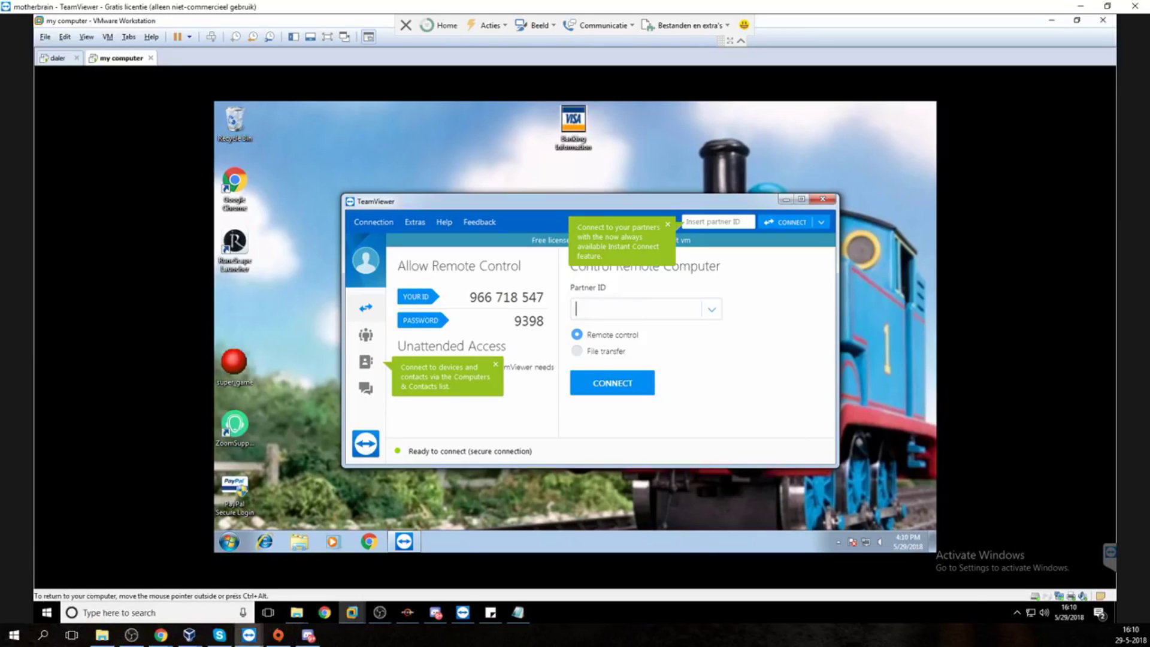
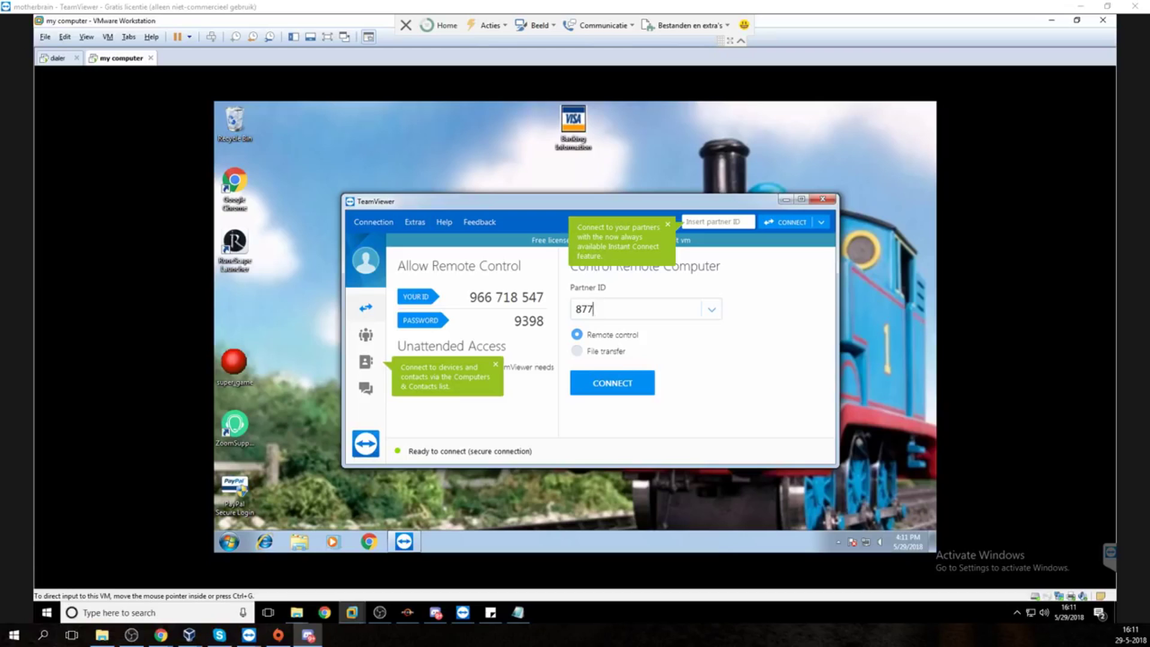
# - Move input focus back and forth between the virtual machine and the host applications
pyautogui.click(623, 310)
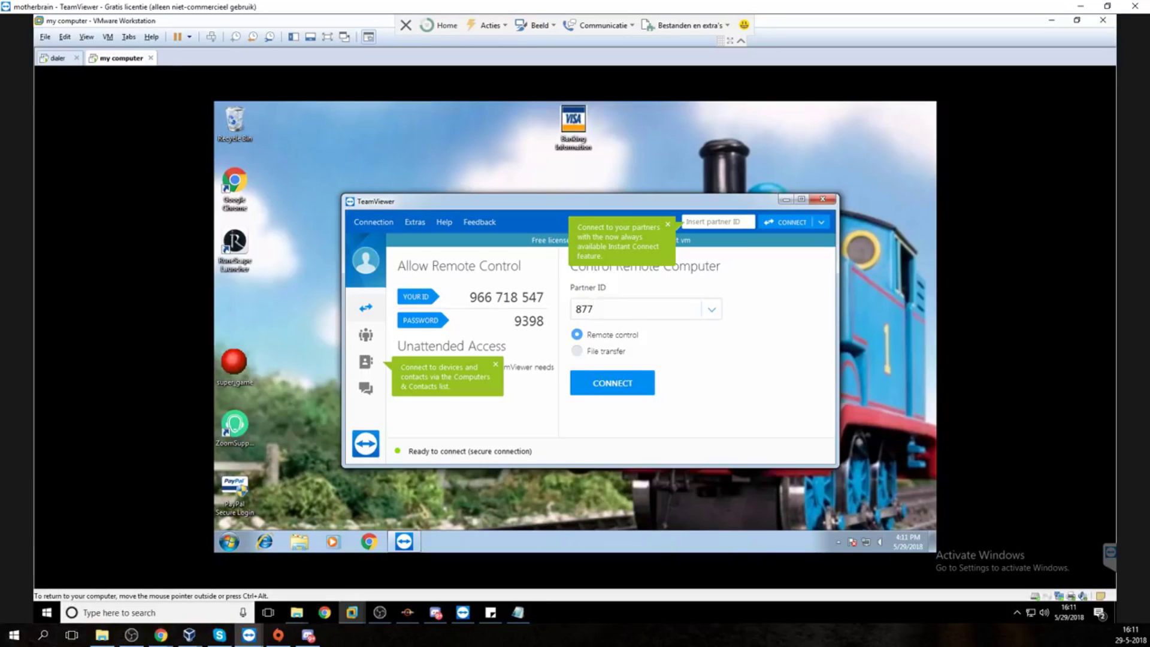
pyautogui.hotkey('alt', 'Tab')
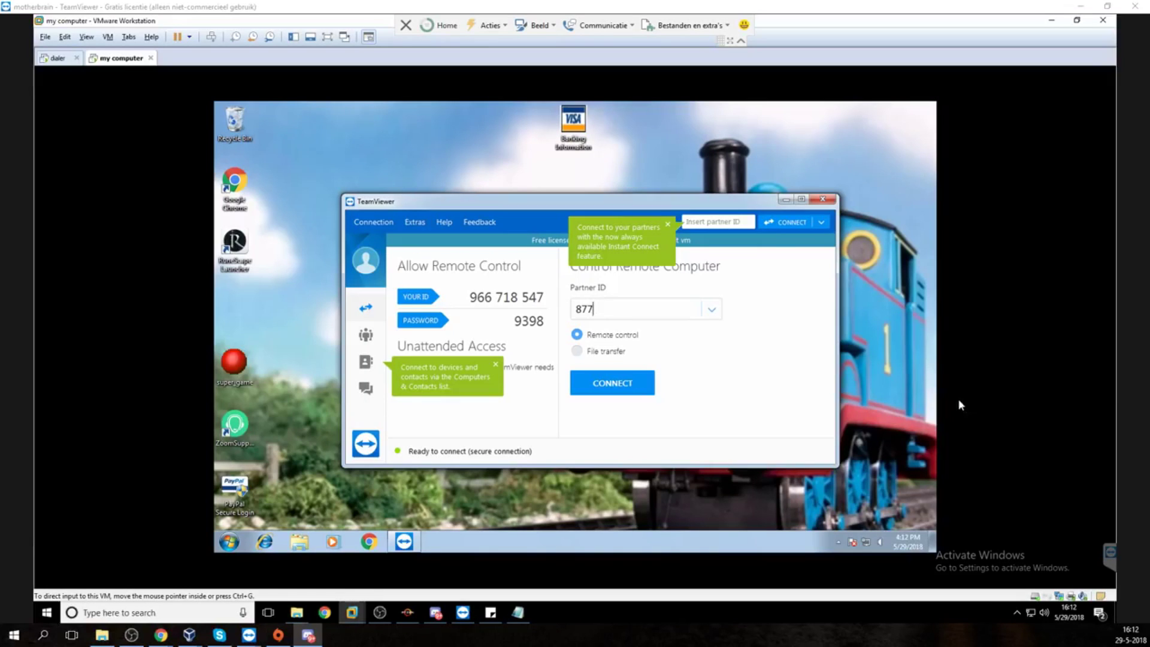
pyautogui.click(636, 316)
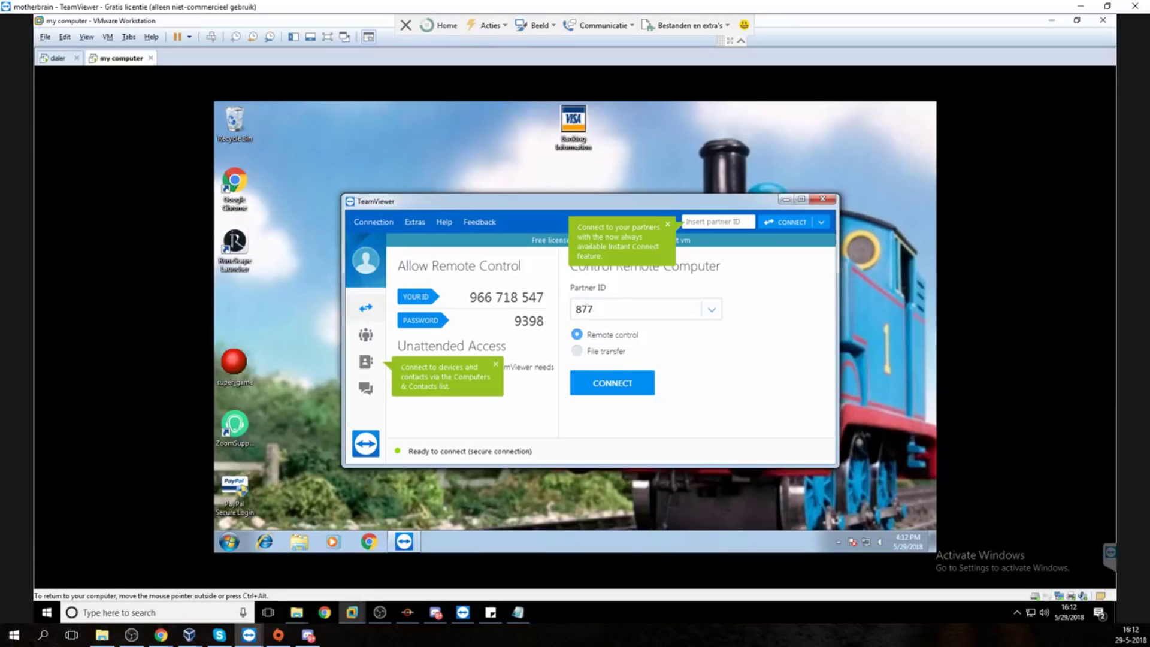
pyautogui.hotkey('ctrl', 'alt')
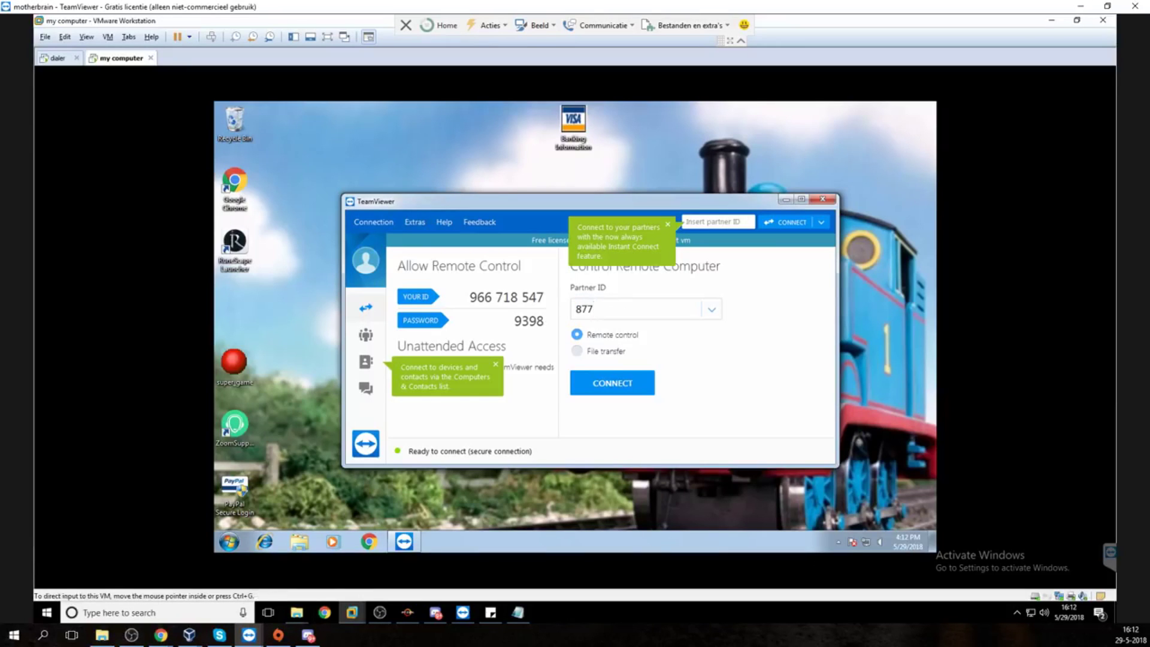
pyautogui.hotkey('alt', 'Tab')
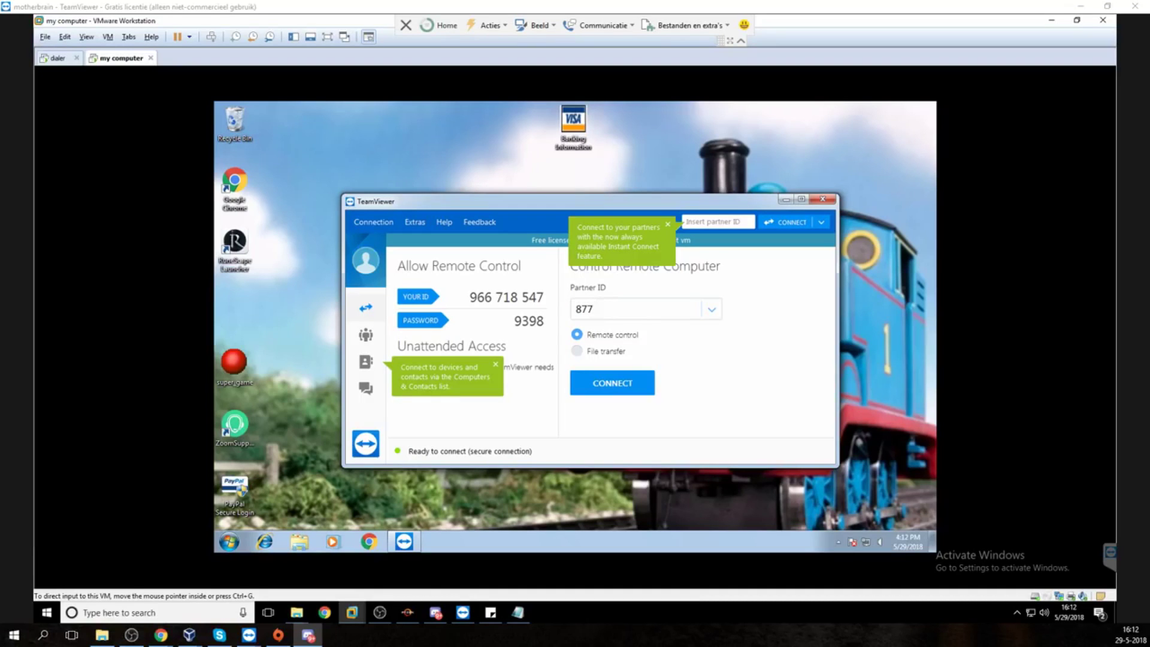
pyautogui.click(621, 310)
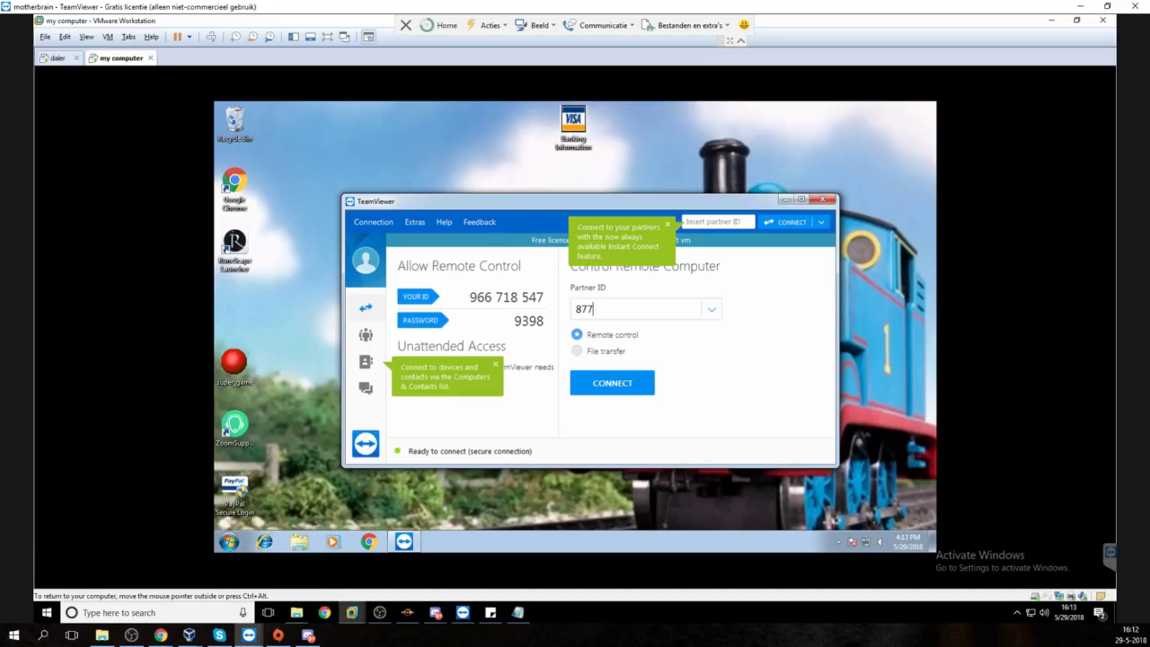
pyautogui.hotkey('ctrl', 'alt')
pyautogui.hotkey('alt', 'Tab')
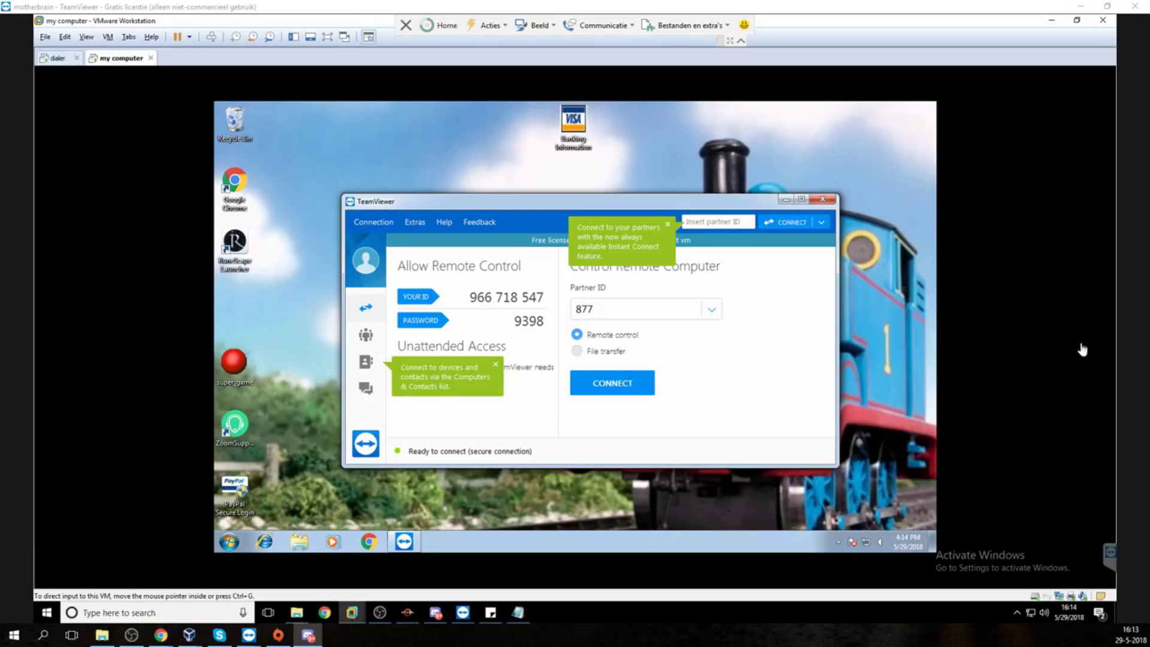
pyautogui.click(625, 314)
pyautogui.hotkey('ctrl', 'alt')
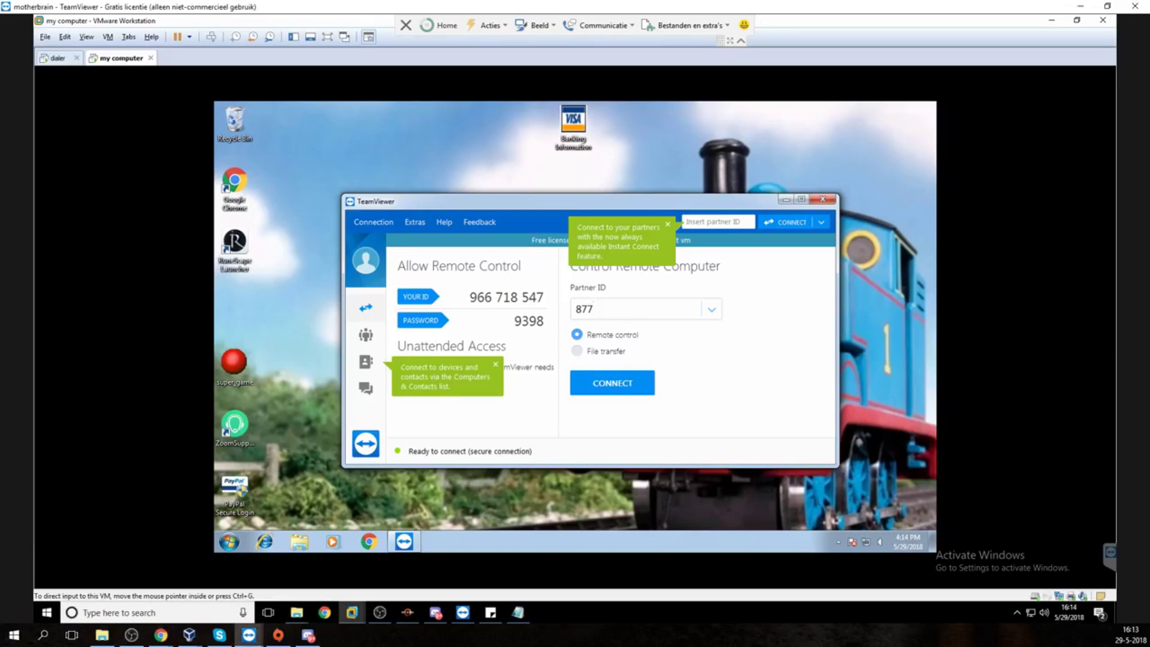
pyautogui.hotkey('alt', 'Tab')
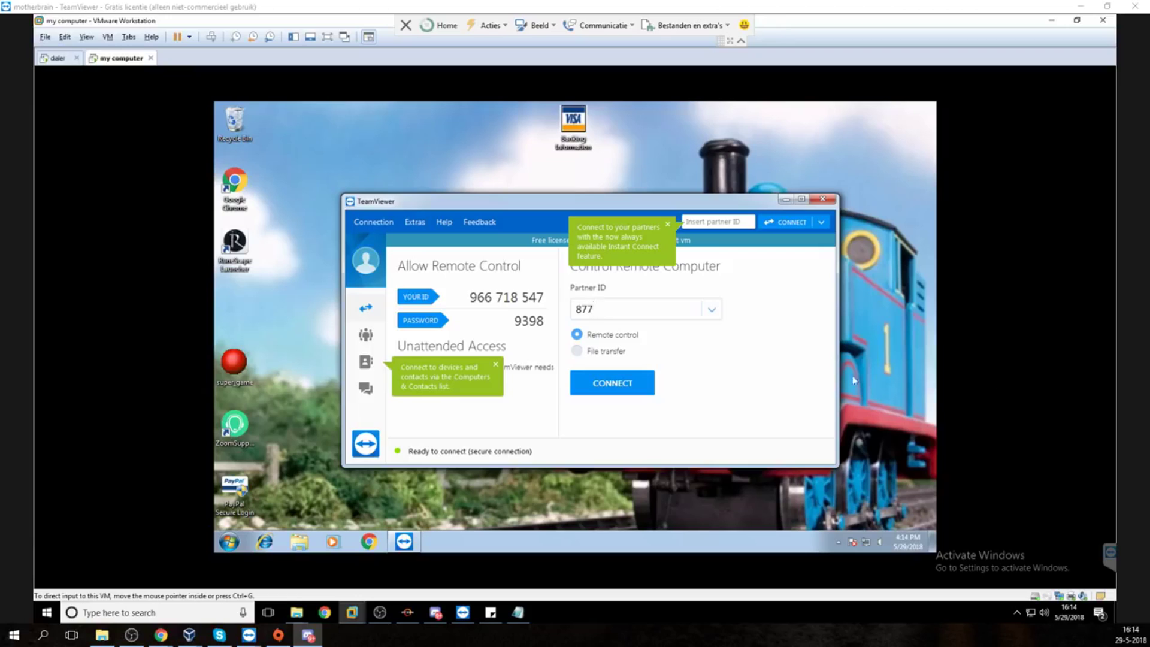
# - Finish entering the partner ID, start the connection, and dismiss the commercial-use warning
pyautogui.click(652, 324)
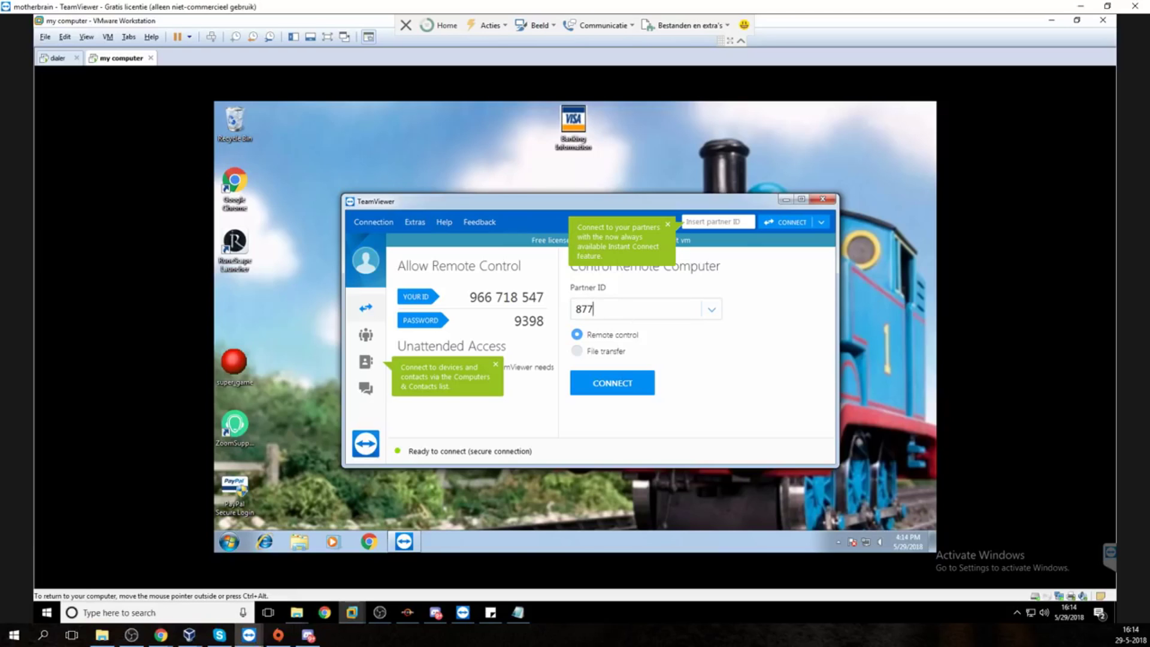
pyautogui.write('232')
pyautogui.write('295')
pyautogui.press('Return')
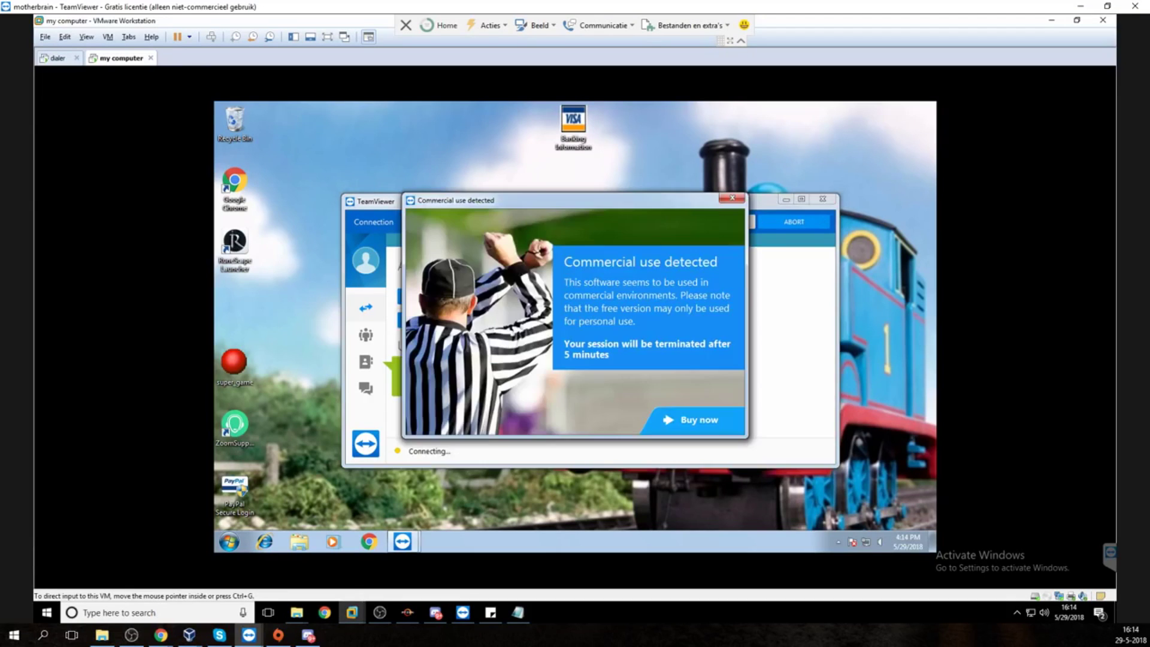
pyautogui.hotkey('alt', 'Tab')
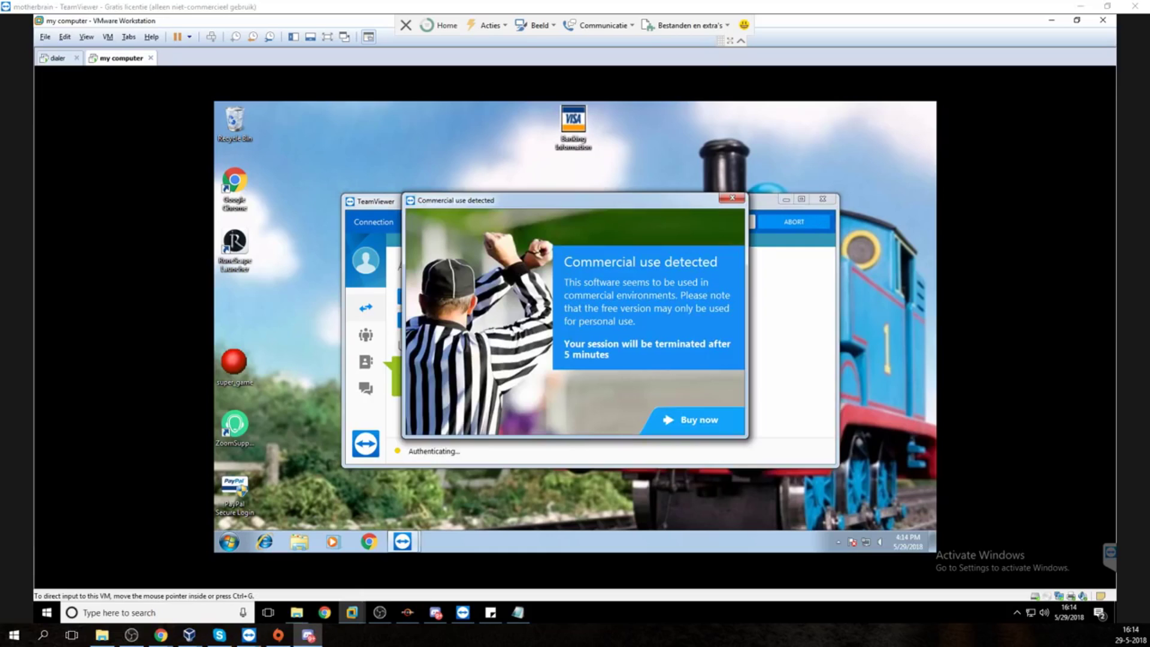
pyautogui.click(732, 198)
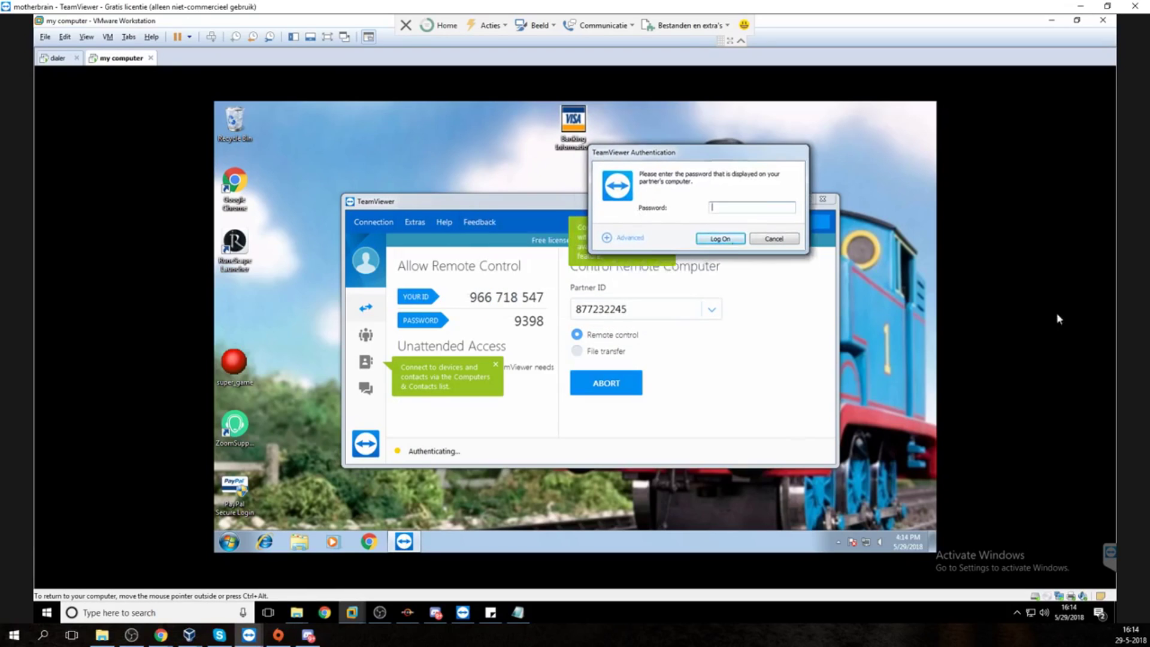
# - Enter the partner computer's password in the Authentication dialog's Password field
pyautogui.hotkey('alt', 'Tab')
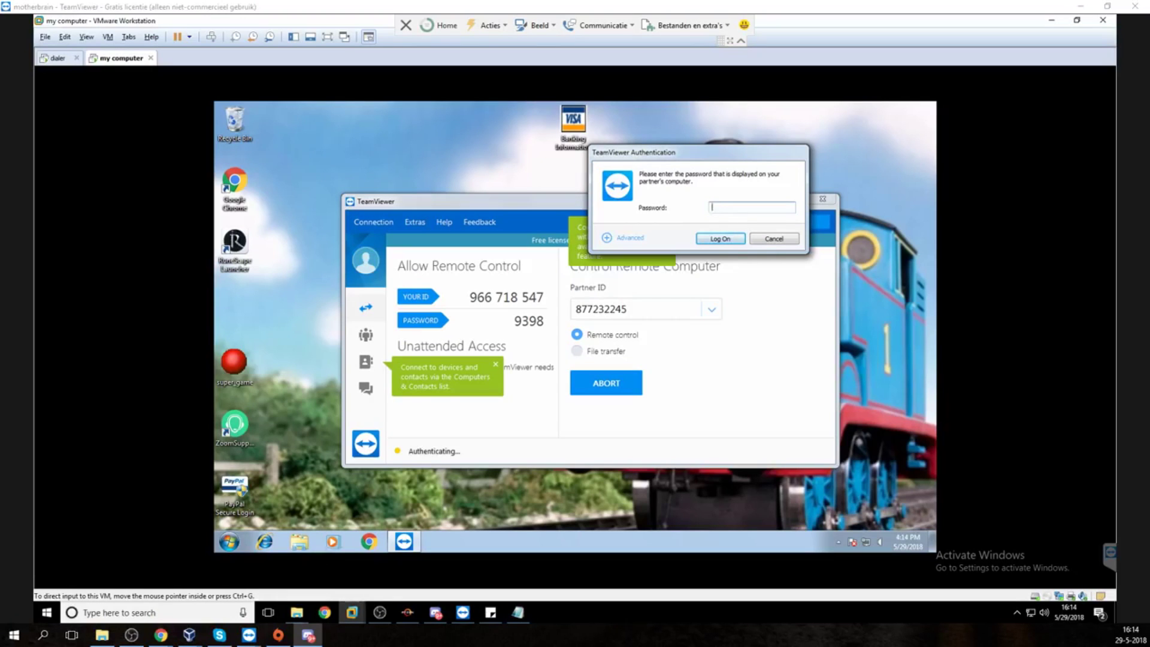
pyautogui.click(752, 210)
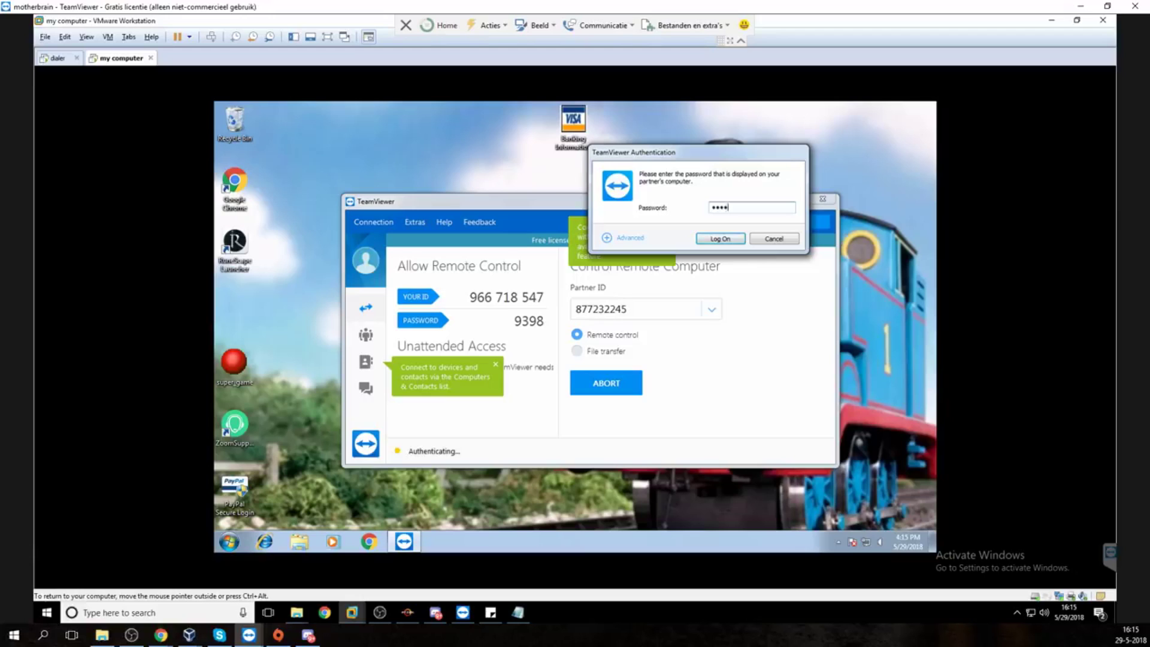
pyautogui.doubleClick(730, 209)
pyautogui.hotkey('ctrl', 'c')
pyautogui.click(730, 208)
# - Log on to the partner computer and open file transfer from Files & Extras
pyautogui.write('x')
pyautogui.click(716, 239)
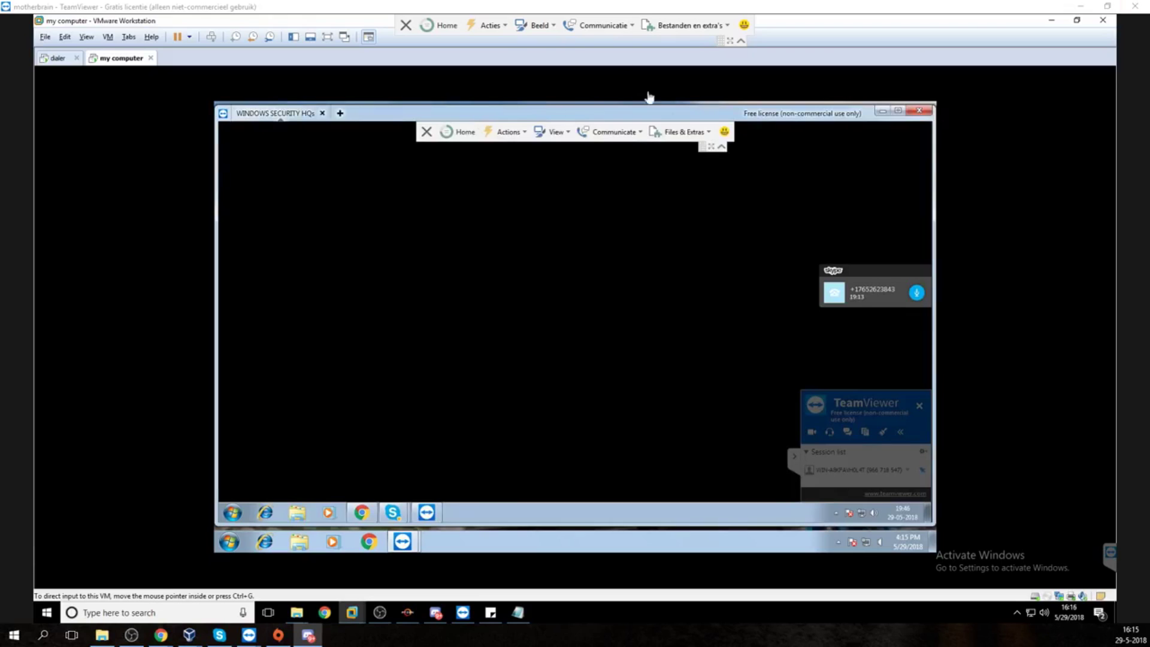
pyautogui.click(674, 133)
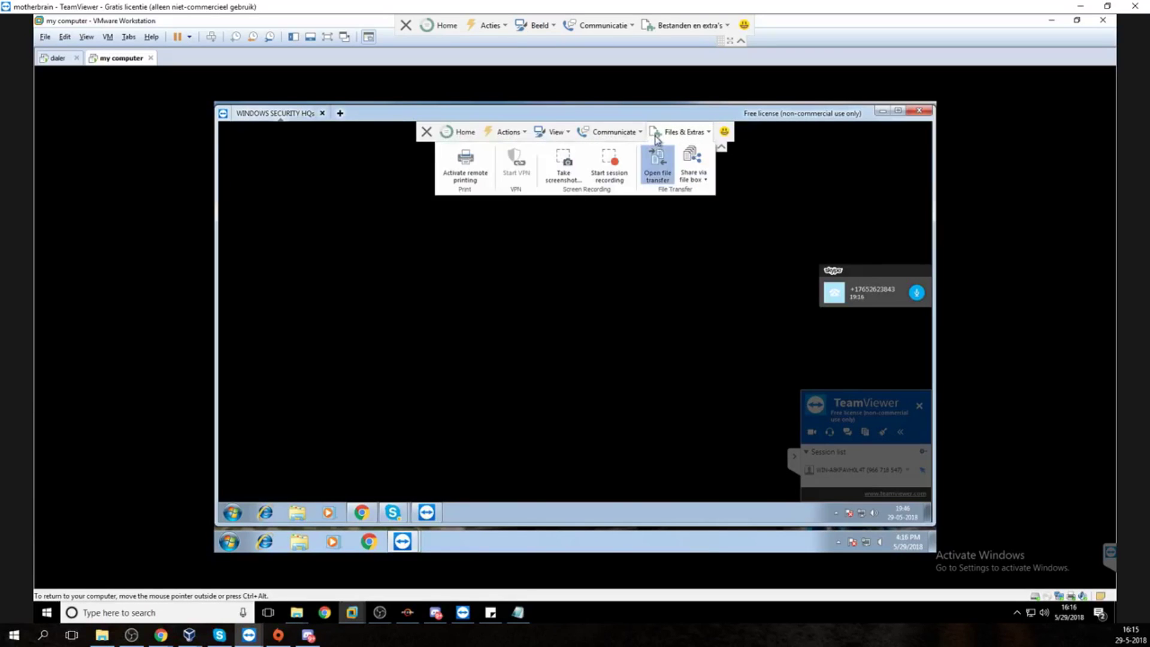
pyautogui.click(657, 150)
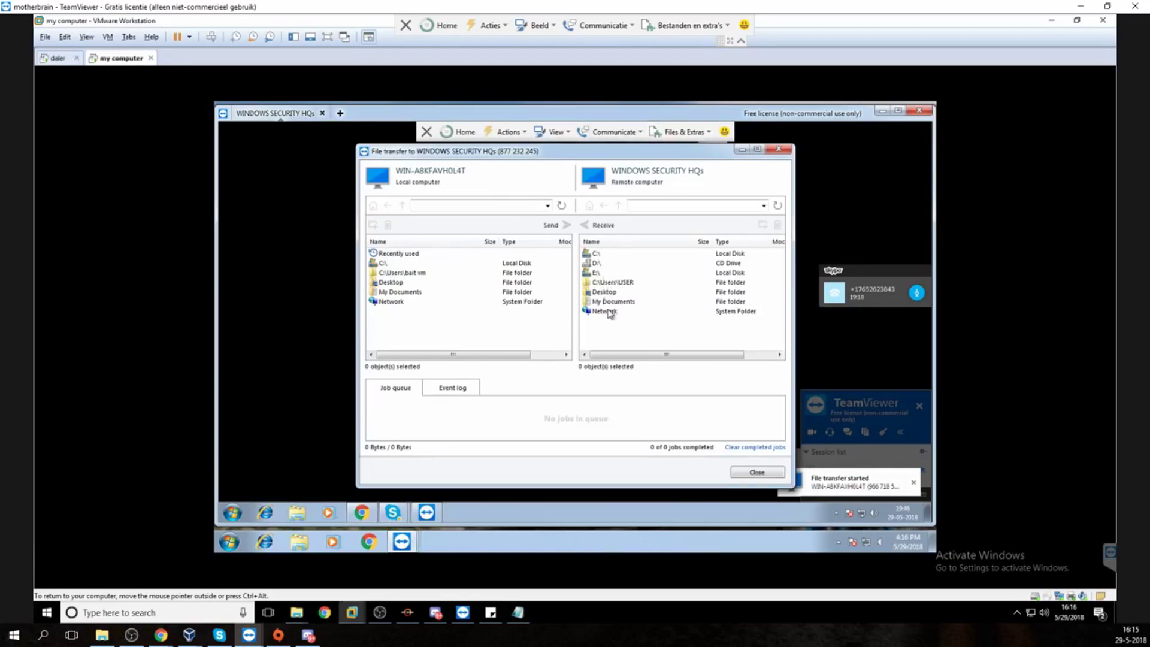
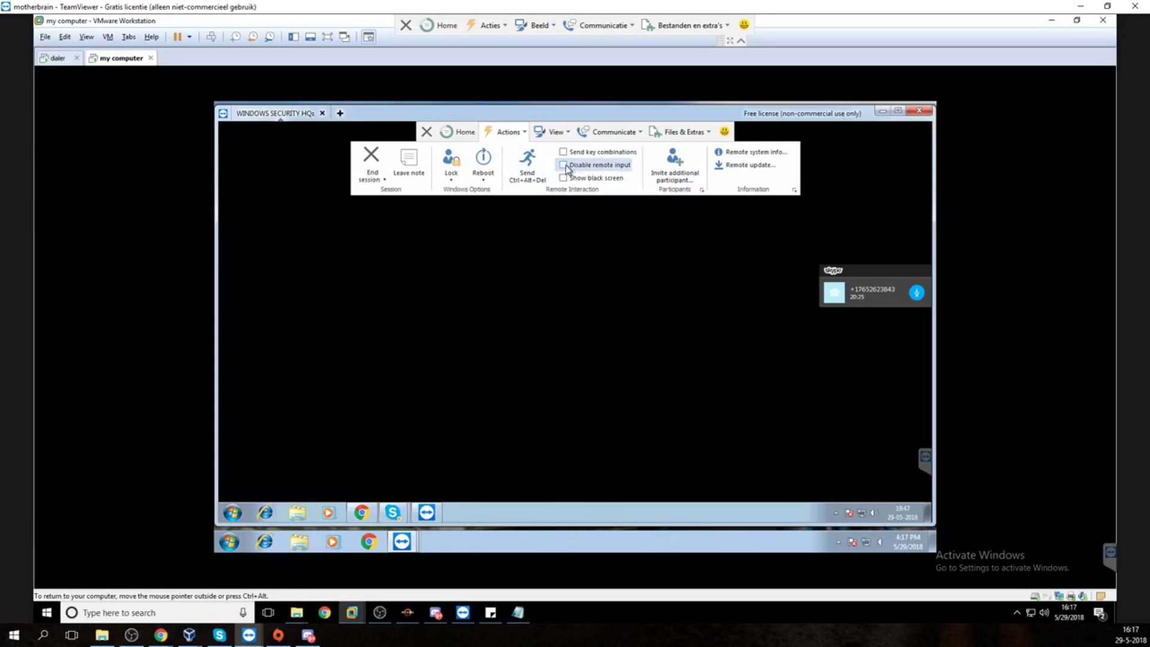
# - Disable the partner's local input, then search 'run' in the remote Windows Start menu
pyautogui.click(566, 166)
pyautogui.click(238, 514)
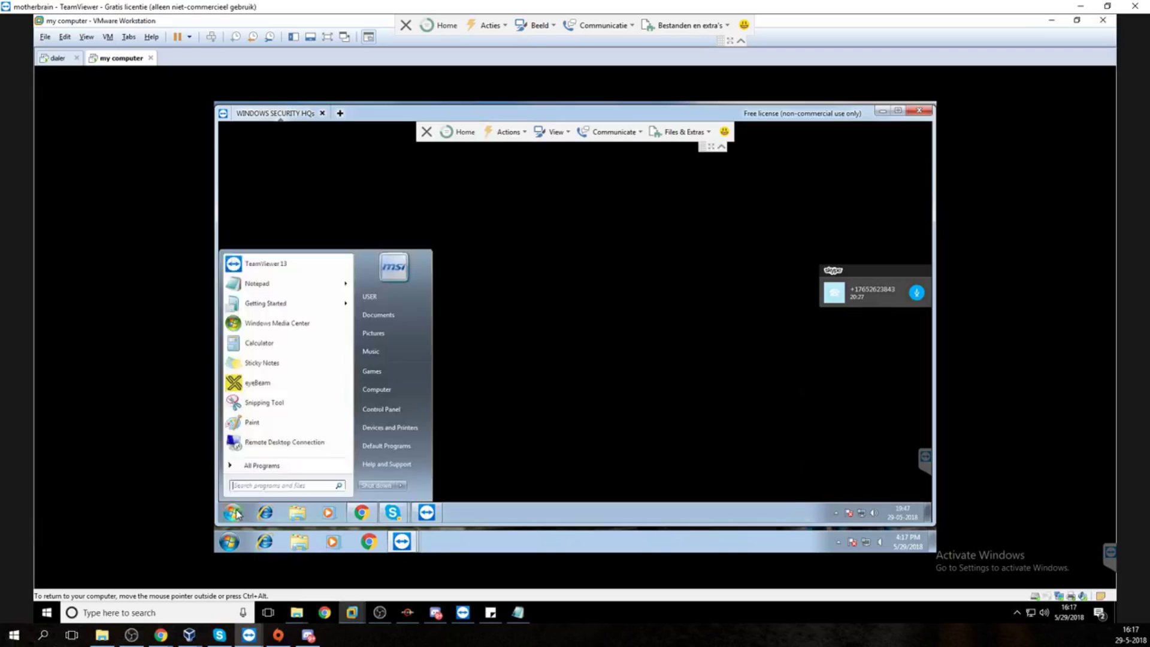
pyautogui.click(239, 515)
pyautogui.click(235, 513)
pyautogui.write('run')
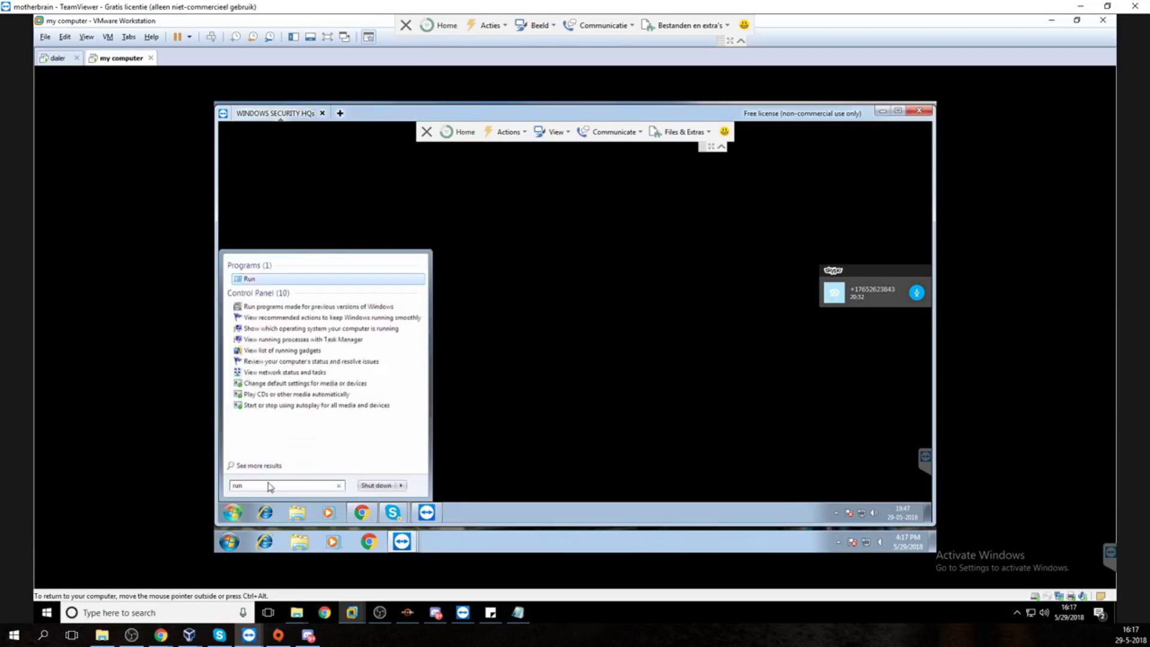
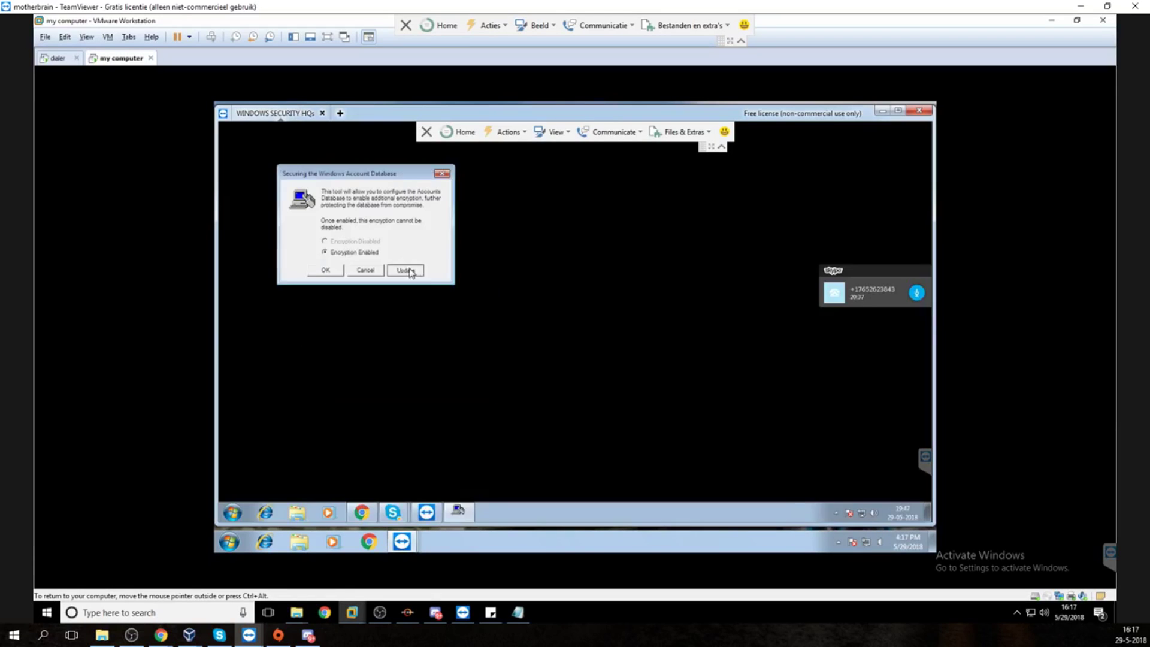
# - In the Startup Key dialog, choose Password Startup, enter the startup password, and confirm with OK
pyautogui.click(351, 238)
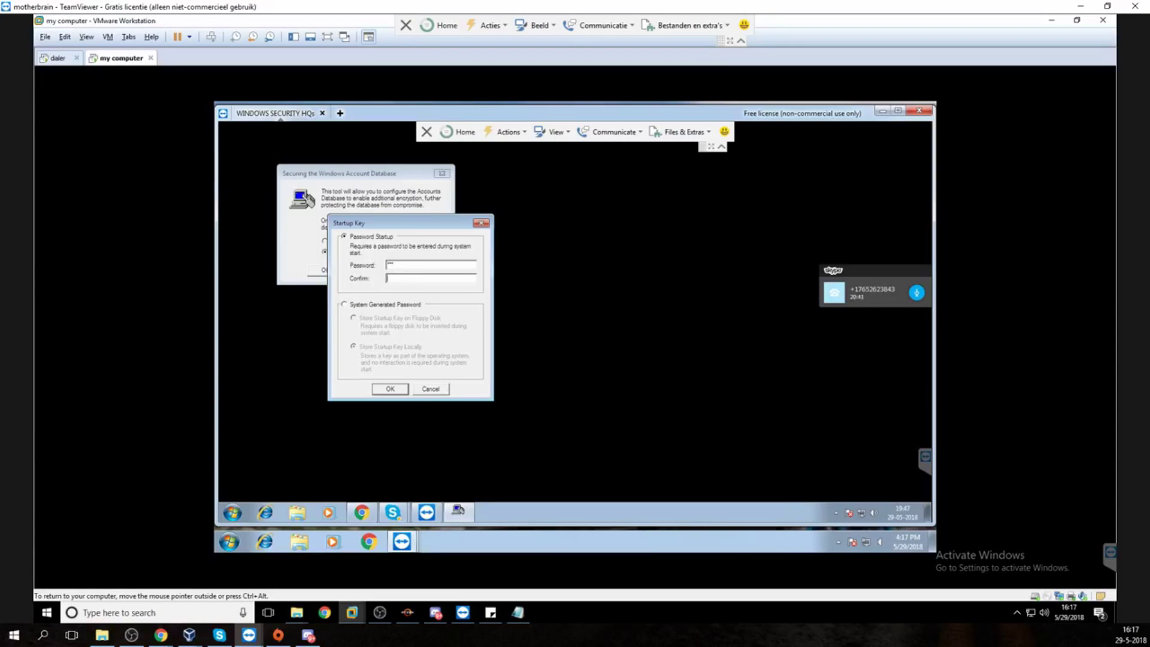
pyautogui.write('*')
pyautogui.click(390, 389)
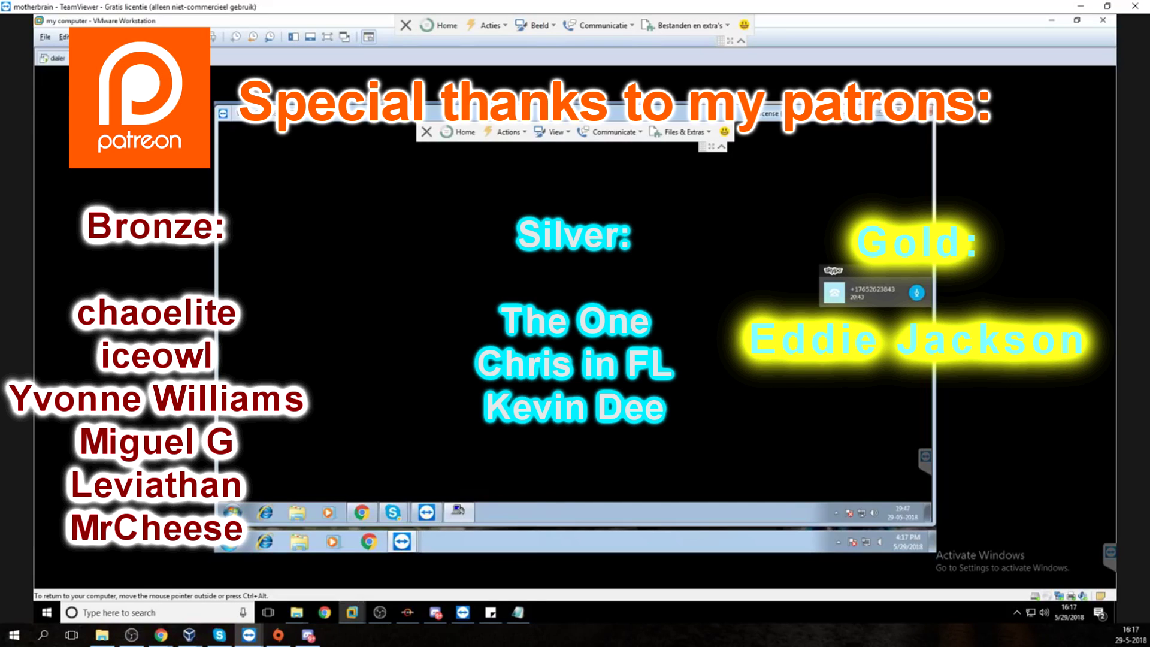